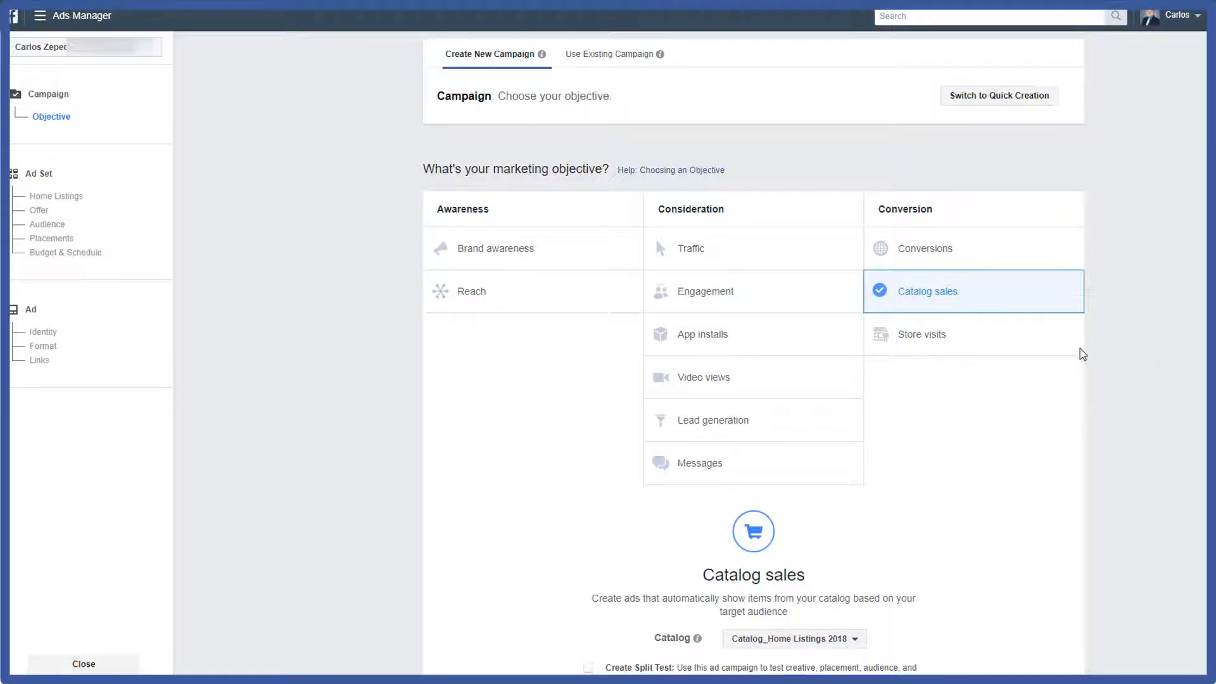
Step: Open the catalog manager and start a new E-commerce catalog for products sold online
click(89, 23)
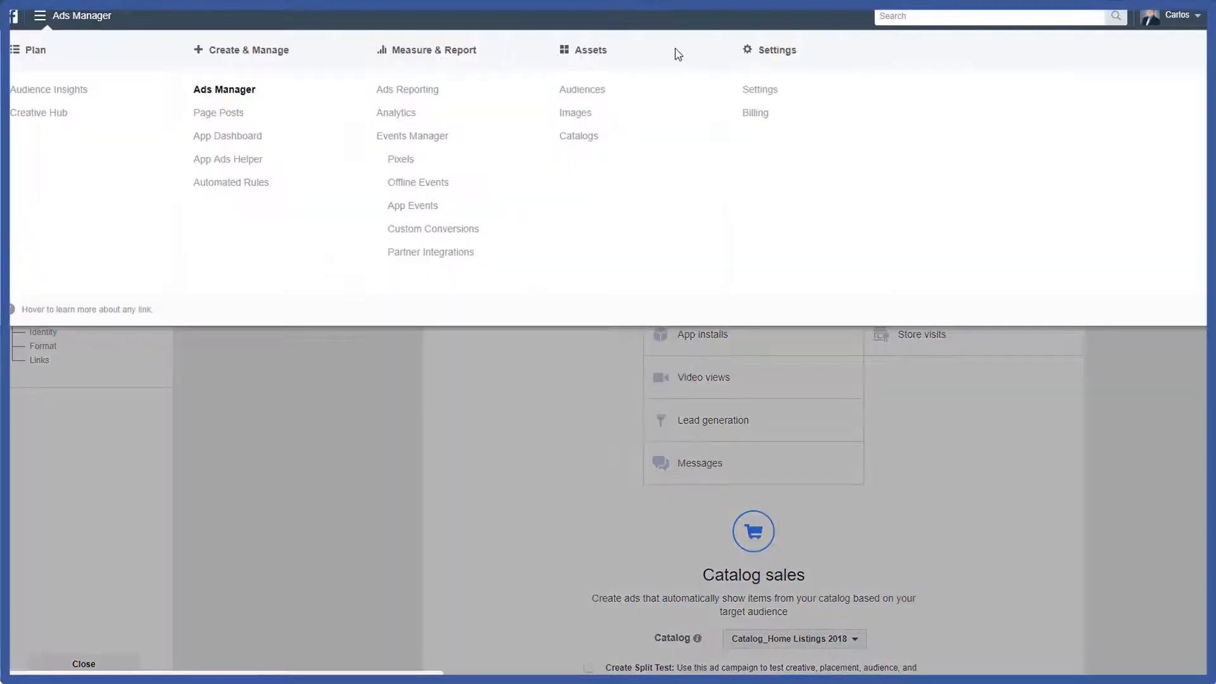
click(579, 137)
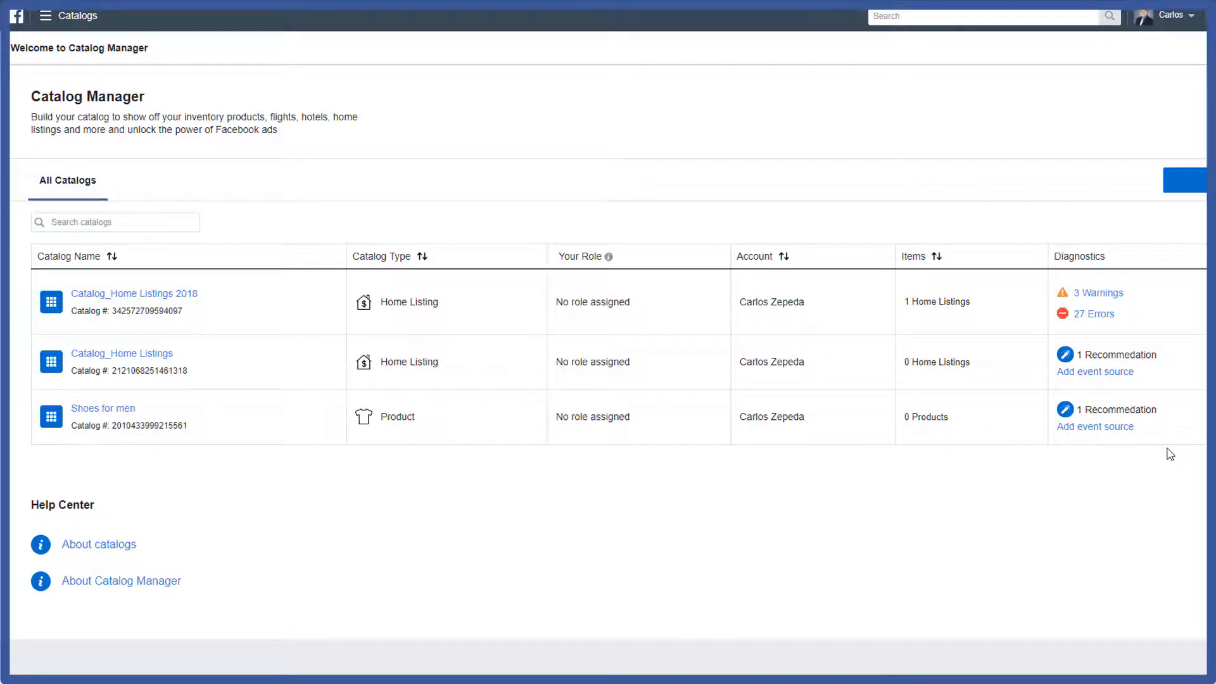
click(1184, 180)
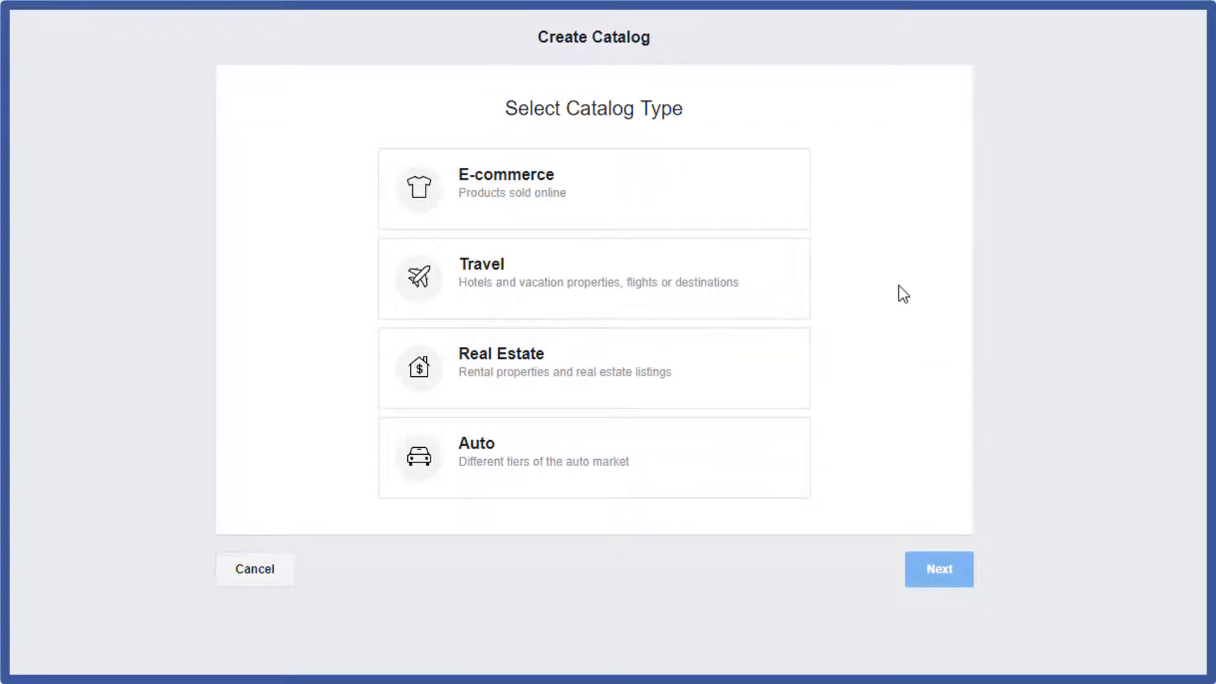
click(681, 199)
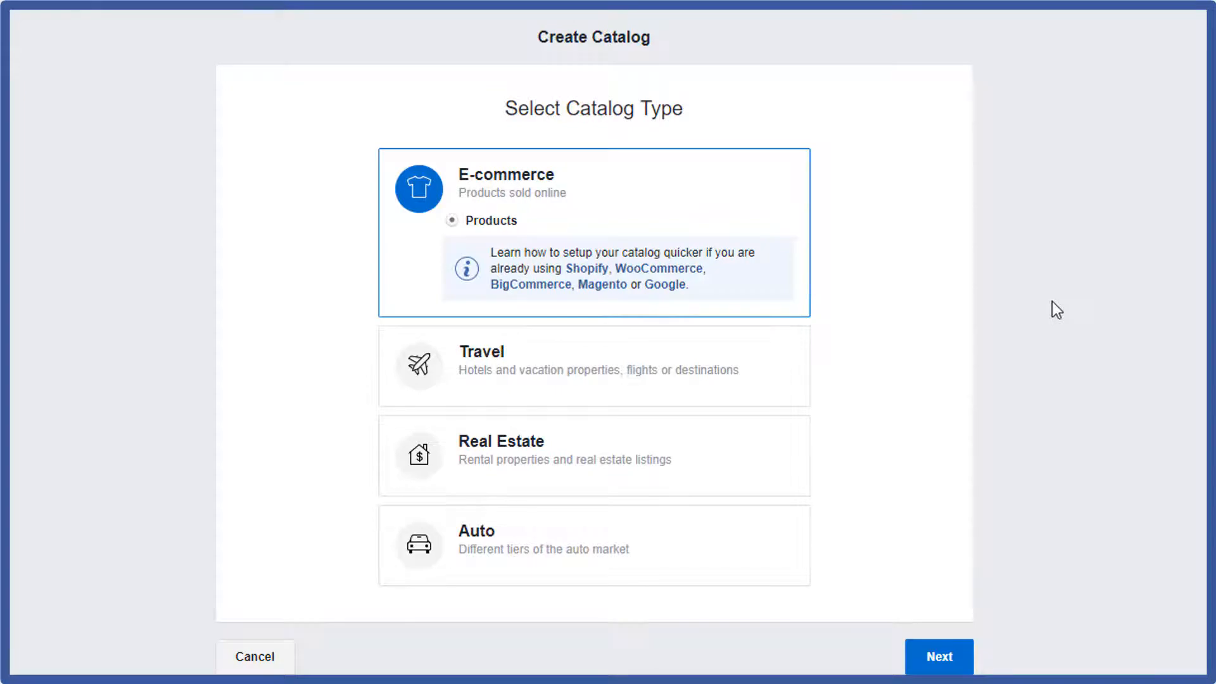
click(914, 599)
Step: Name the new product catalog "Mens Shoes 2018" and create it
drag(550, 341, 272, 331)
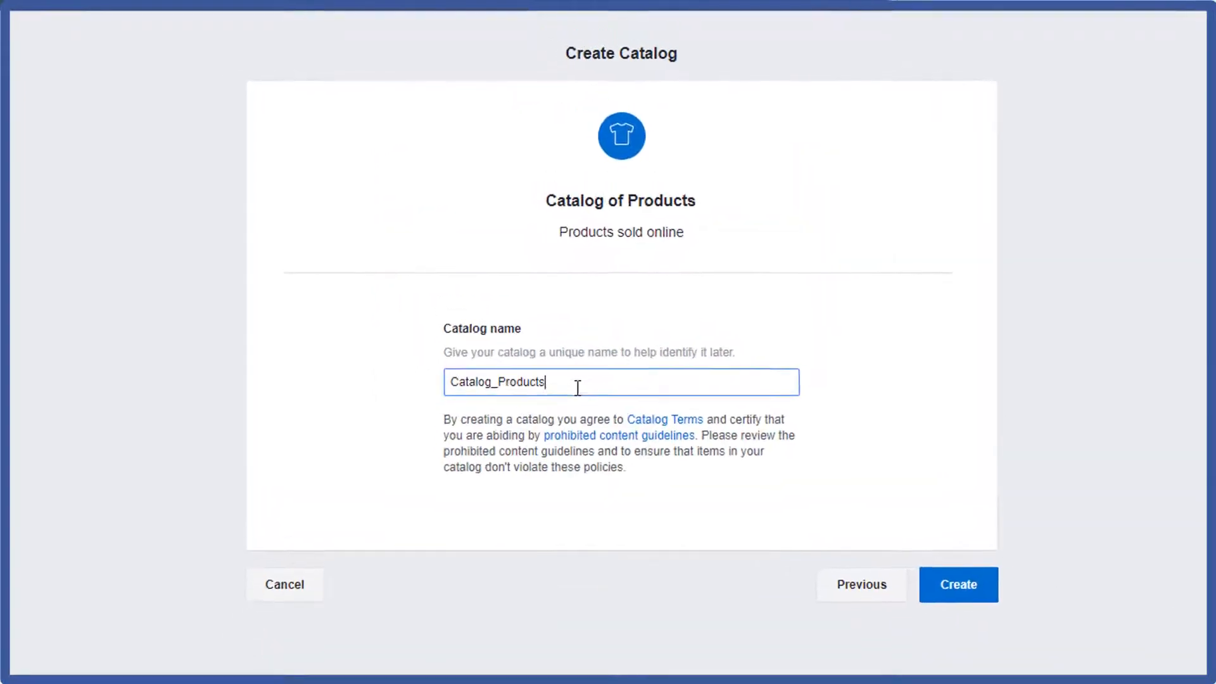
text(Mens Shoes 2018)
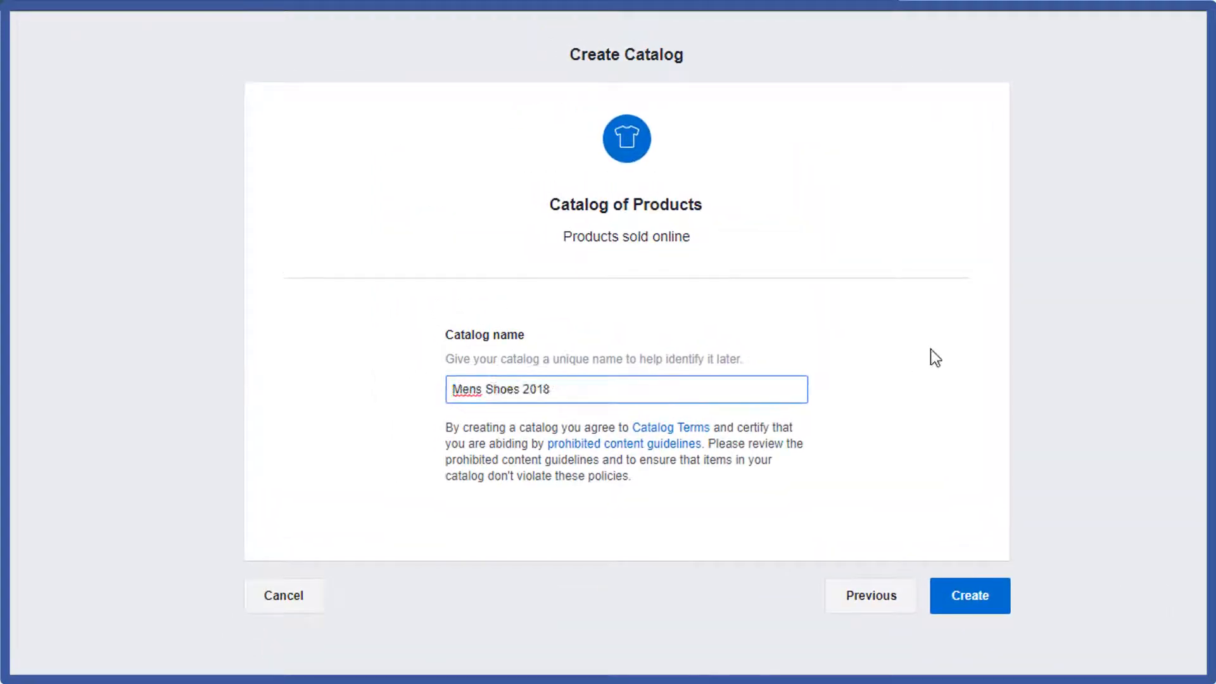
click(979, 609)
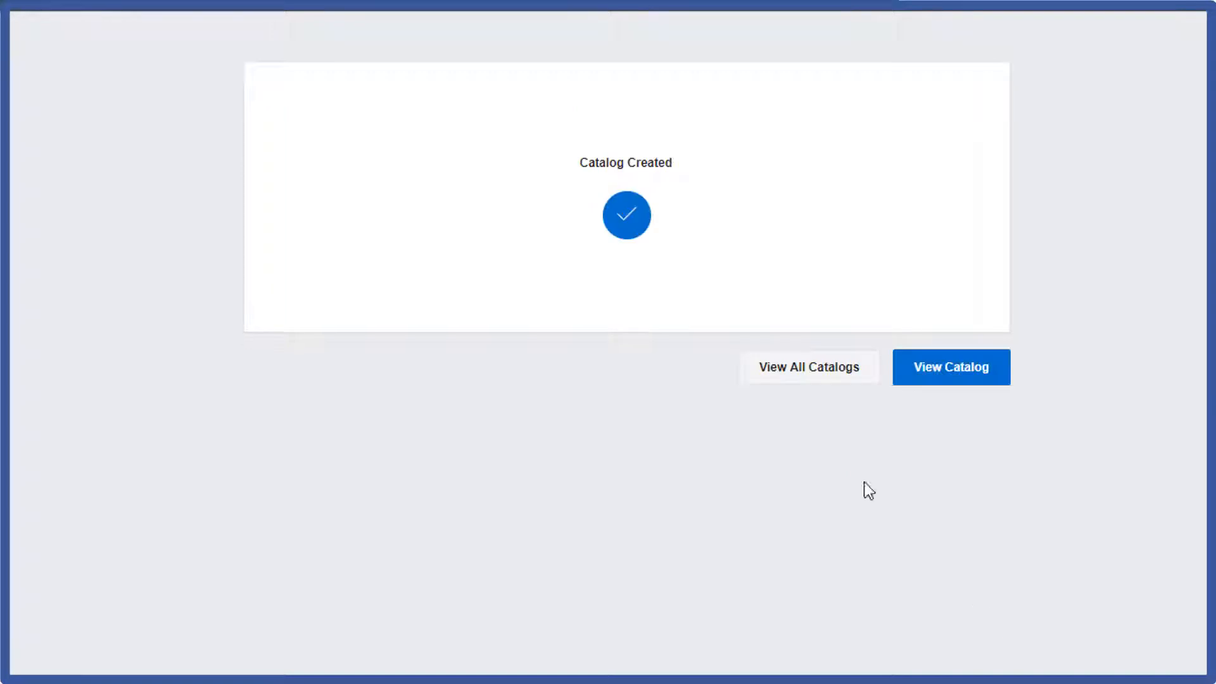
Step: Open the new catalog and add products with a one-time data feed upload of the file Mens shoes 2018.csv
click(980, 367)
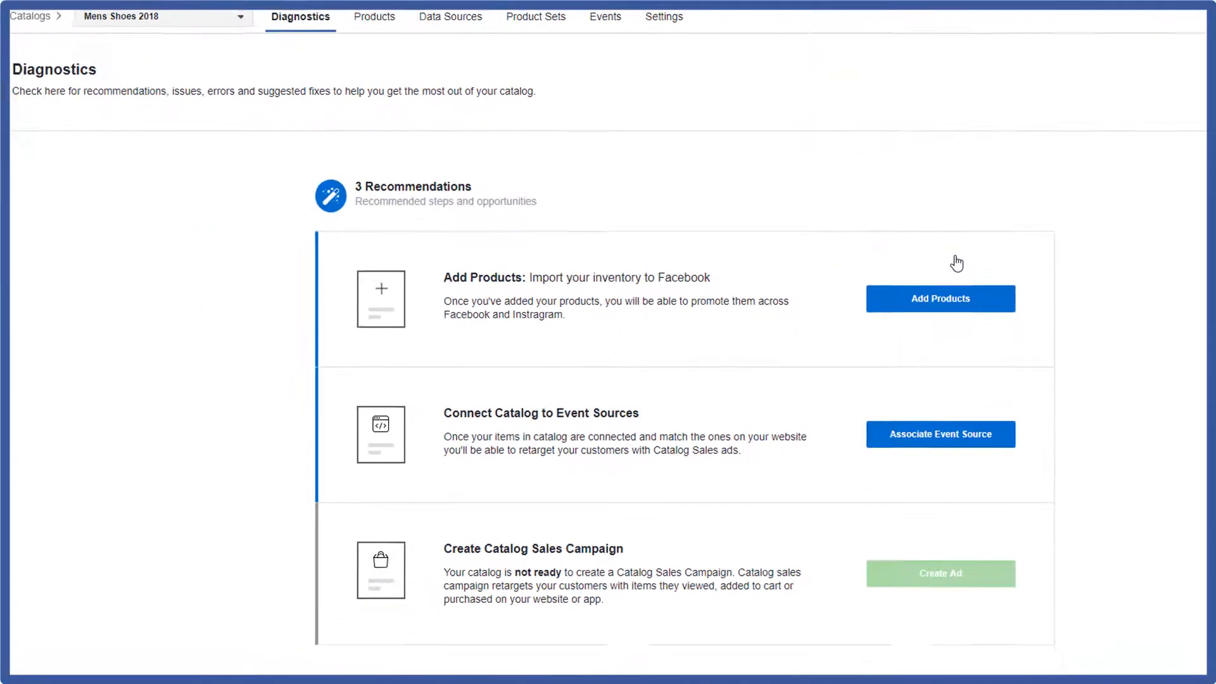
scroll(1147, 389, down, 3)
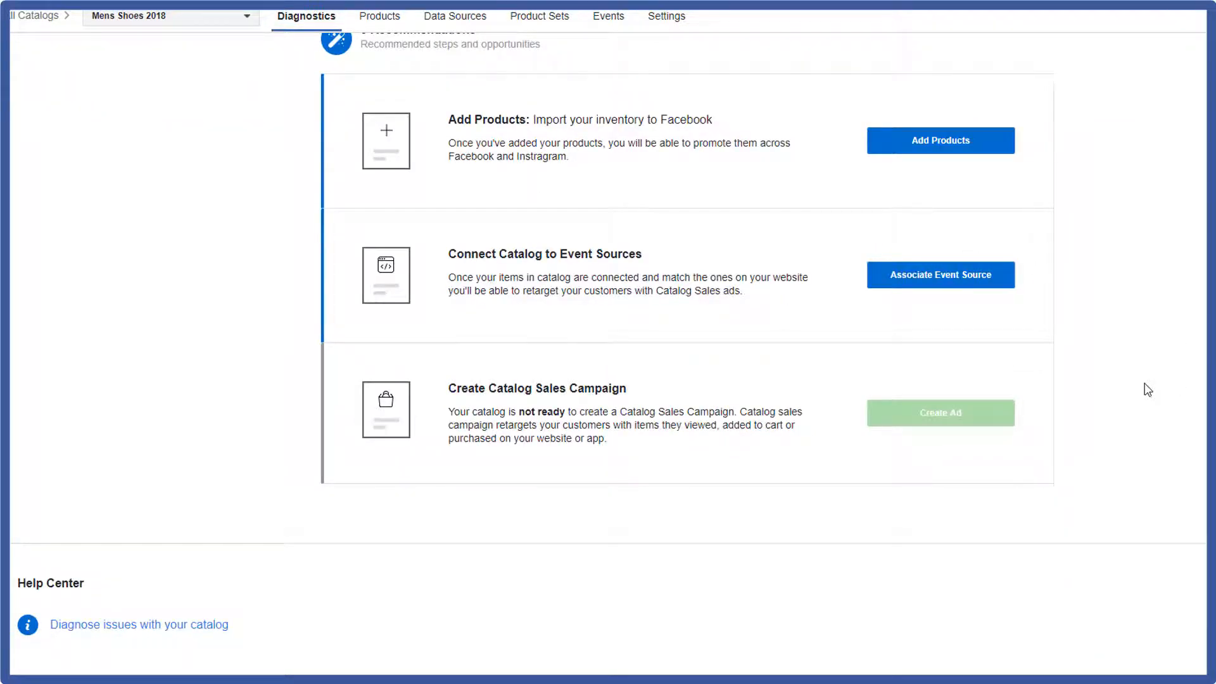
click(964, 149)
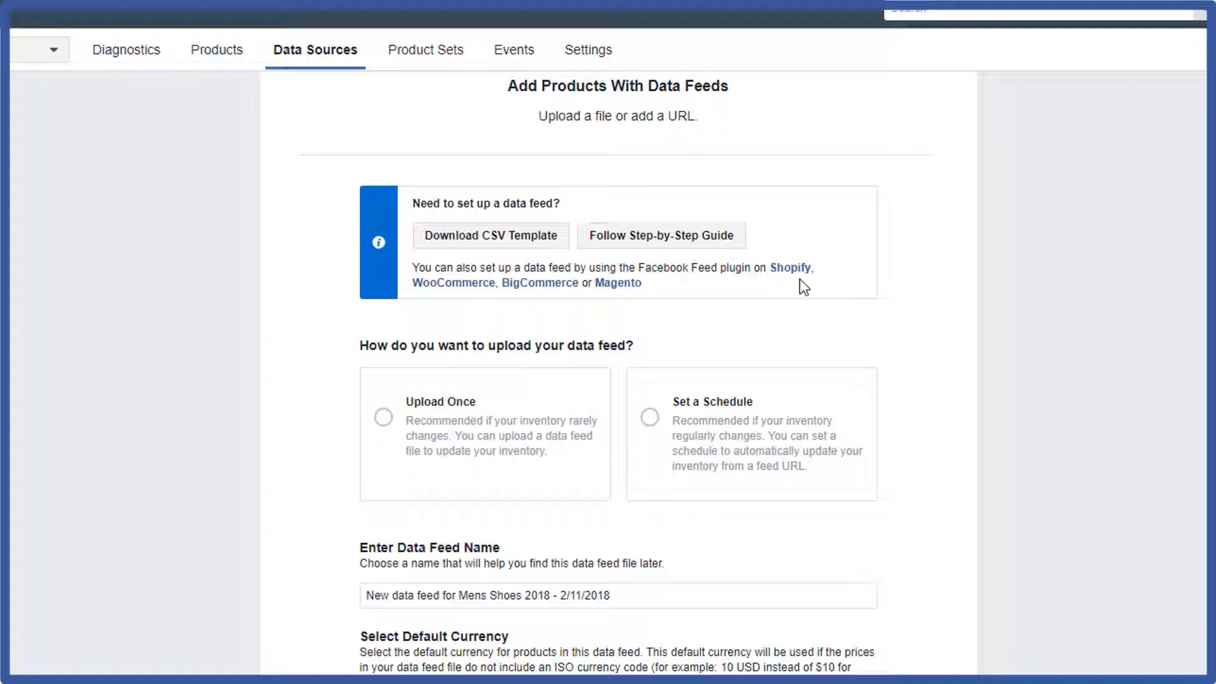
click(544, 490)
scroll(795, 375, down, 5)
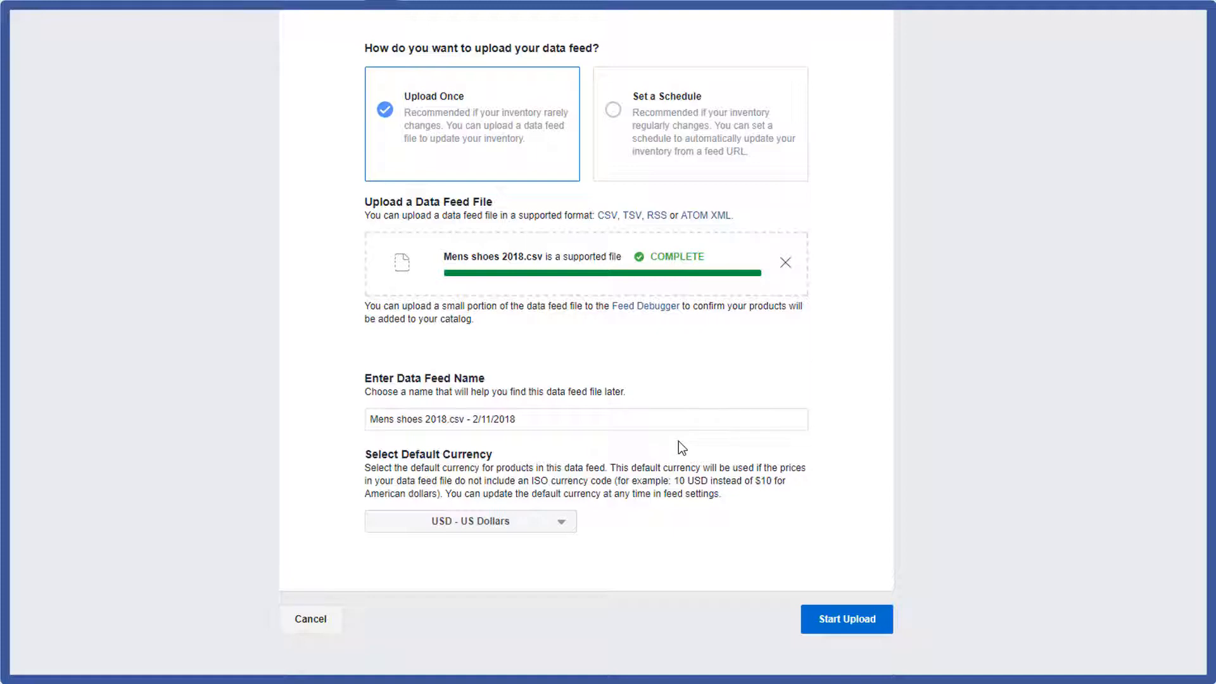
Step: Keep USD - US Dollars as the data feed's default currency and start the upload
click(544, 524)
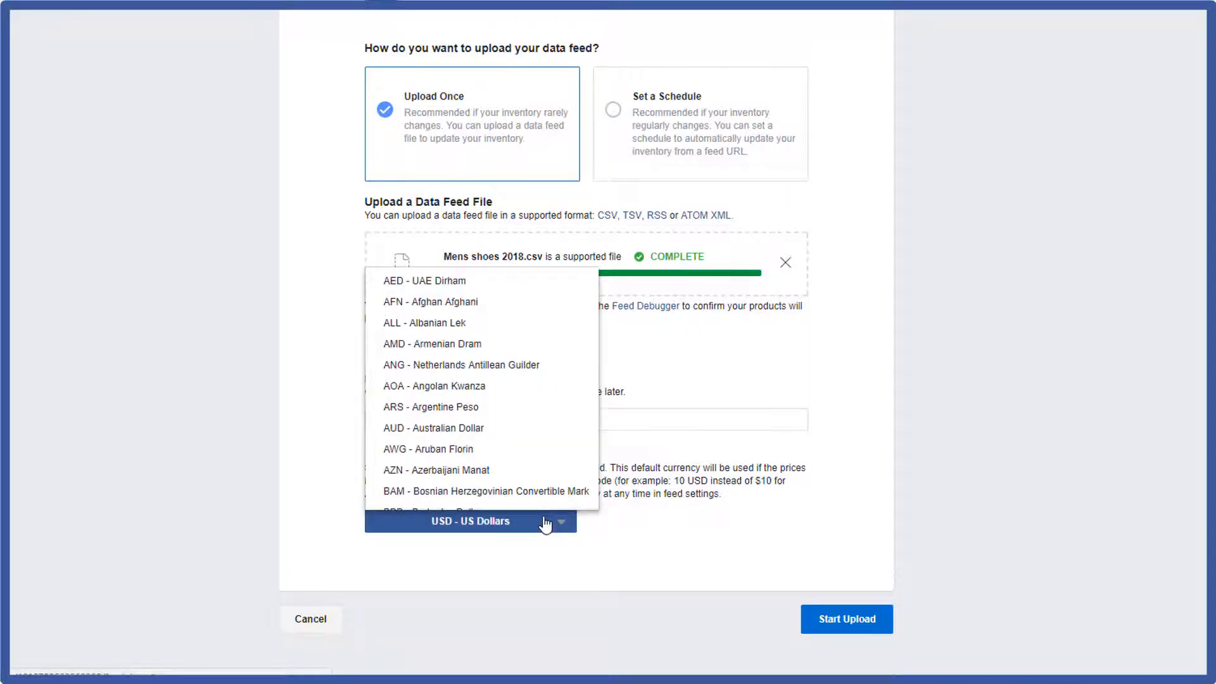
click(544, 524)
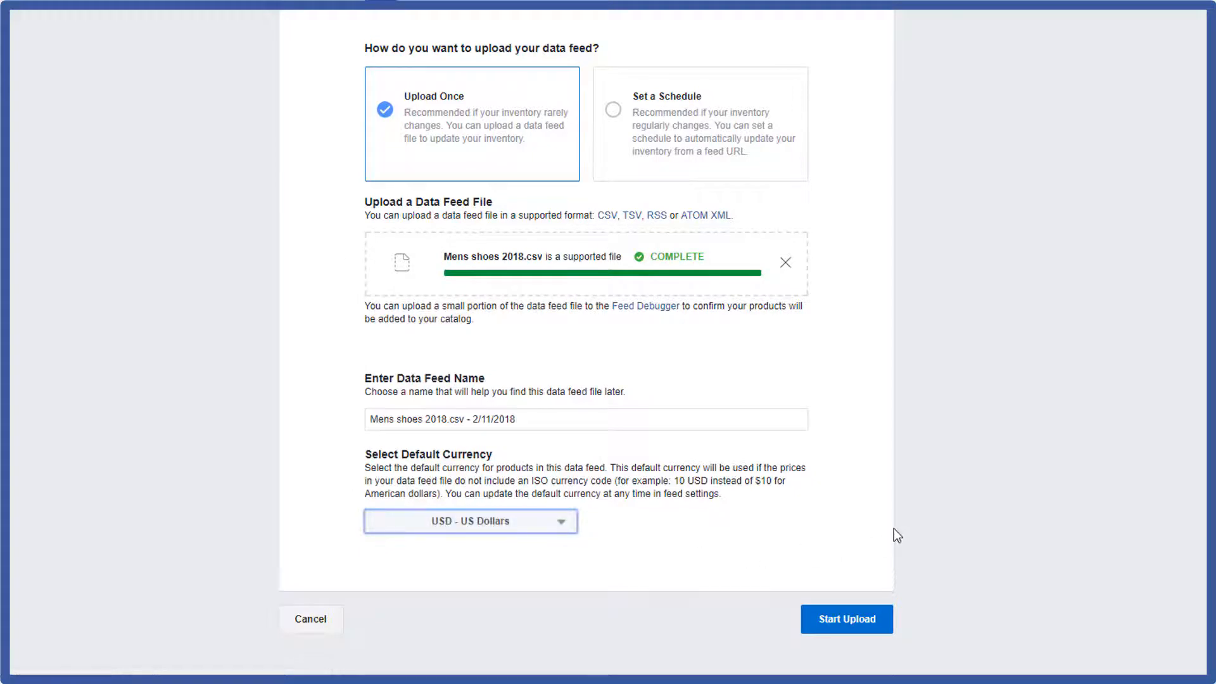
click(873, 618)
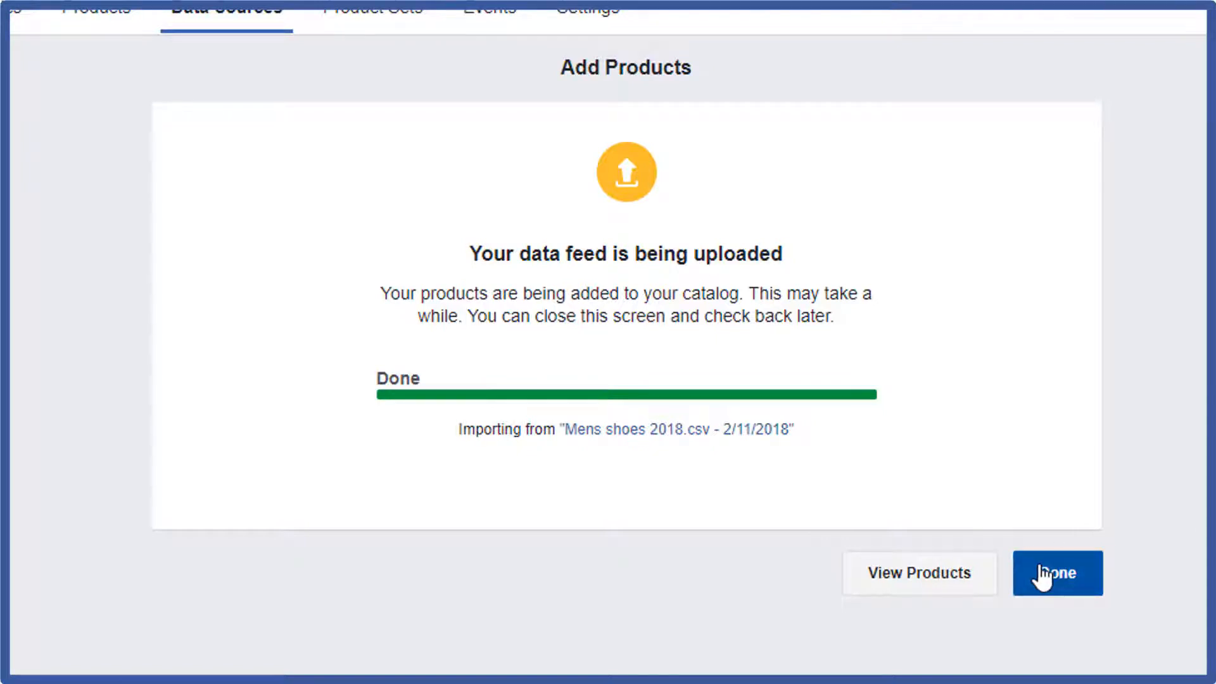
Step: Review the catalog's imported products and the values offered by the Availability and Condition filters
click(911, 575)
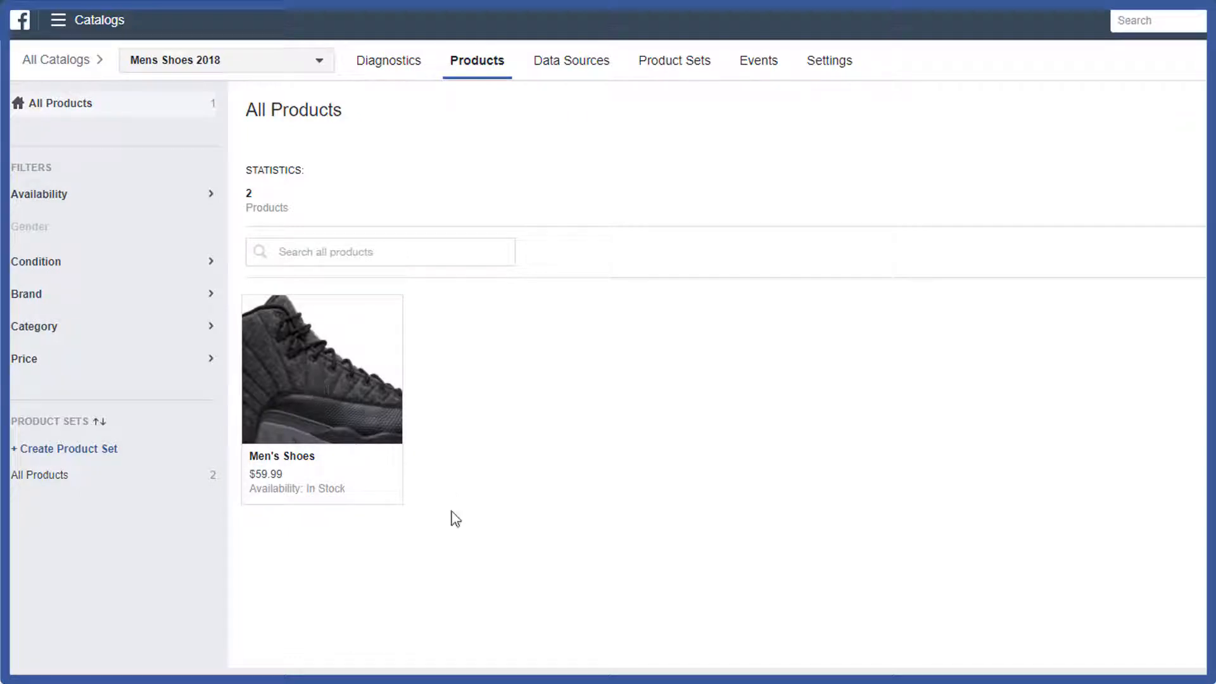
click(212, 194)
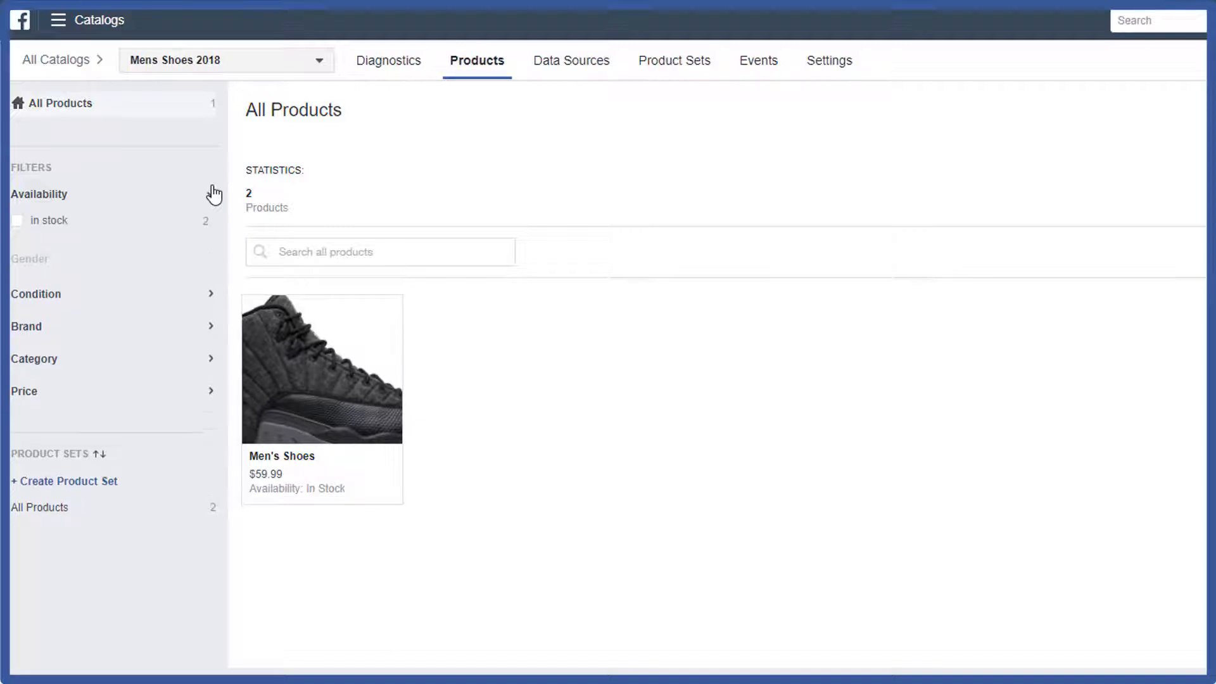
click(214, 194)
click(213, 262)
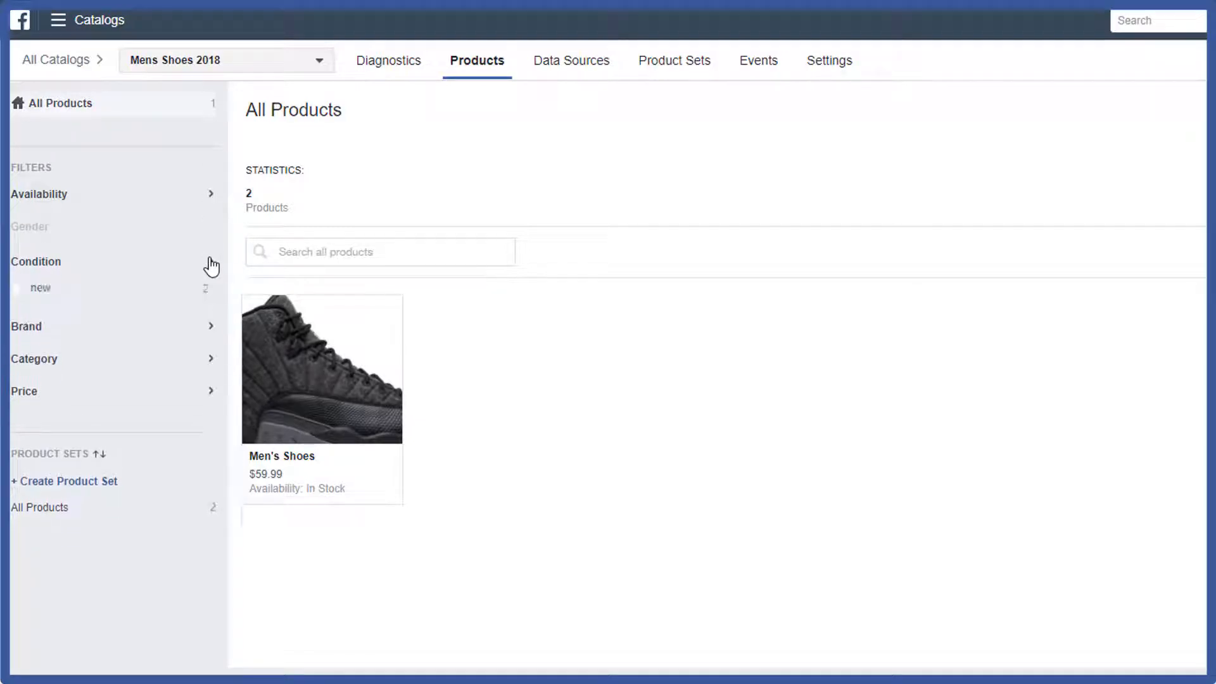
click(211, 262)
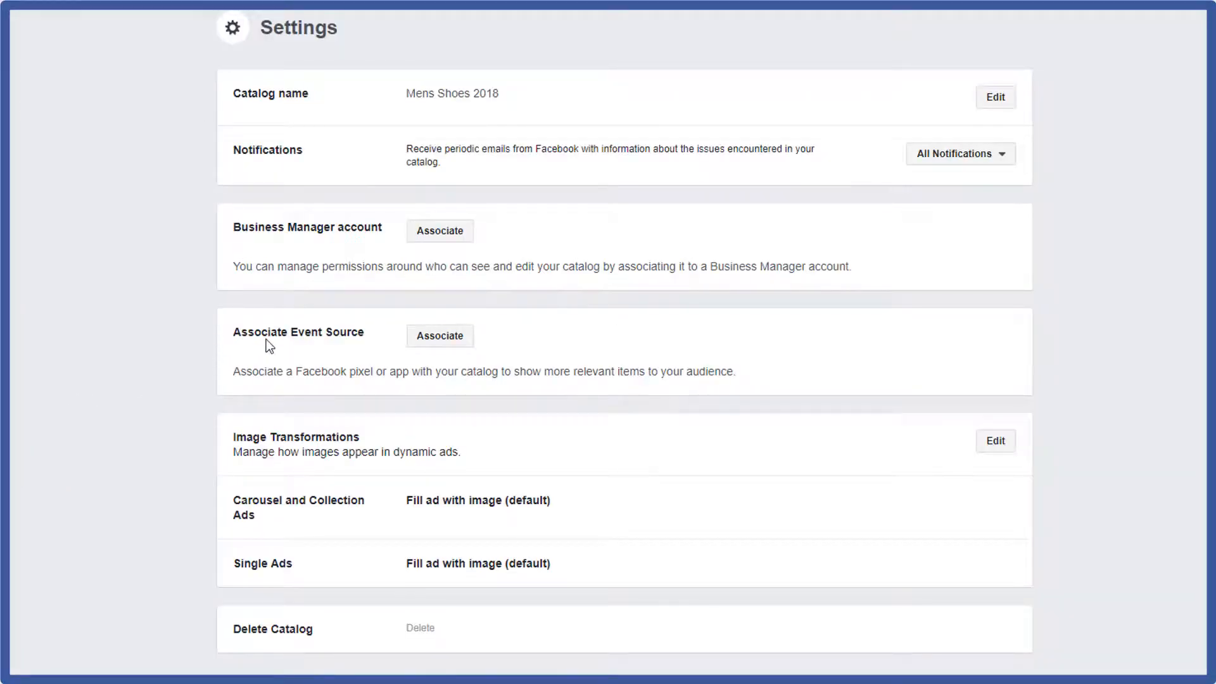
Step: Associate the Zepeda Media Pixel with the Mens Shoes 2018 catalog as its event source
click(433, 339)
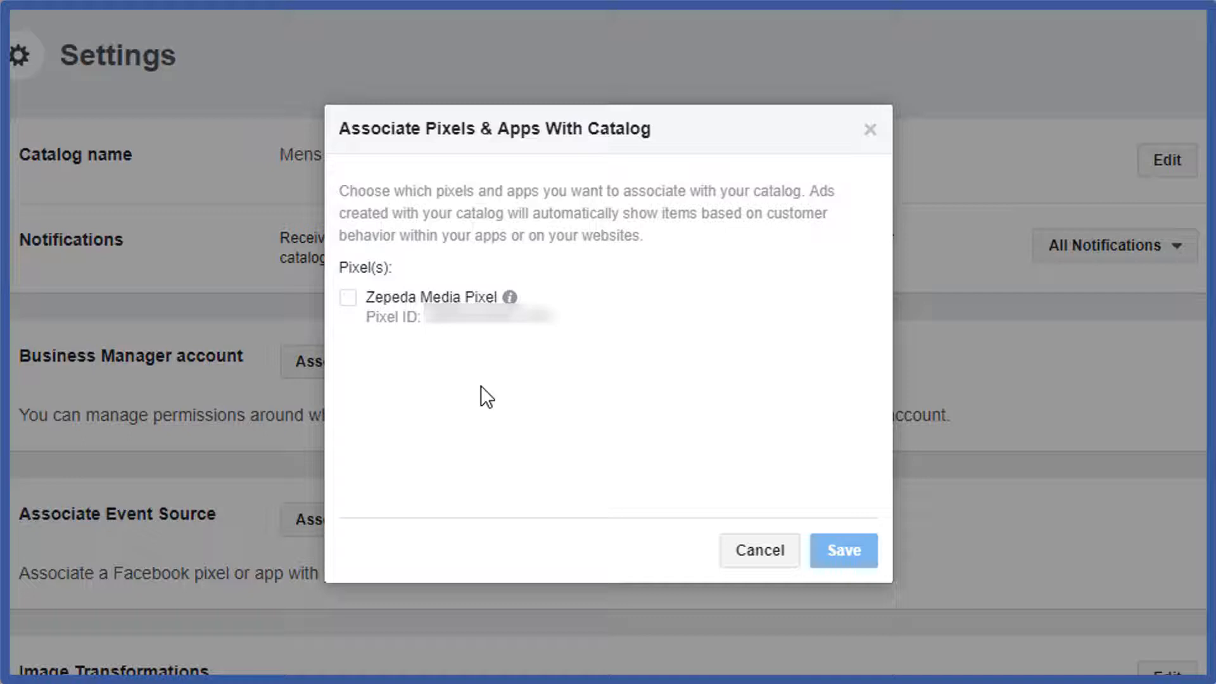
click(349, 299)
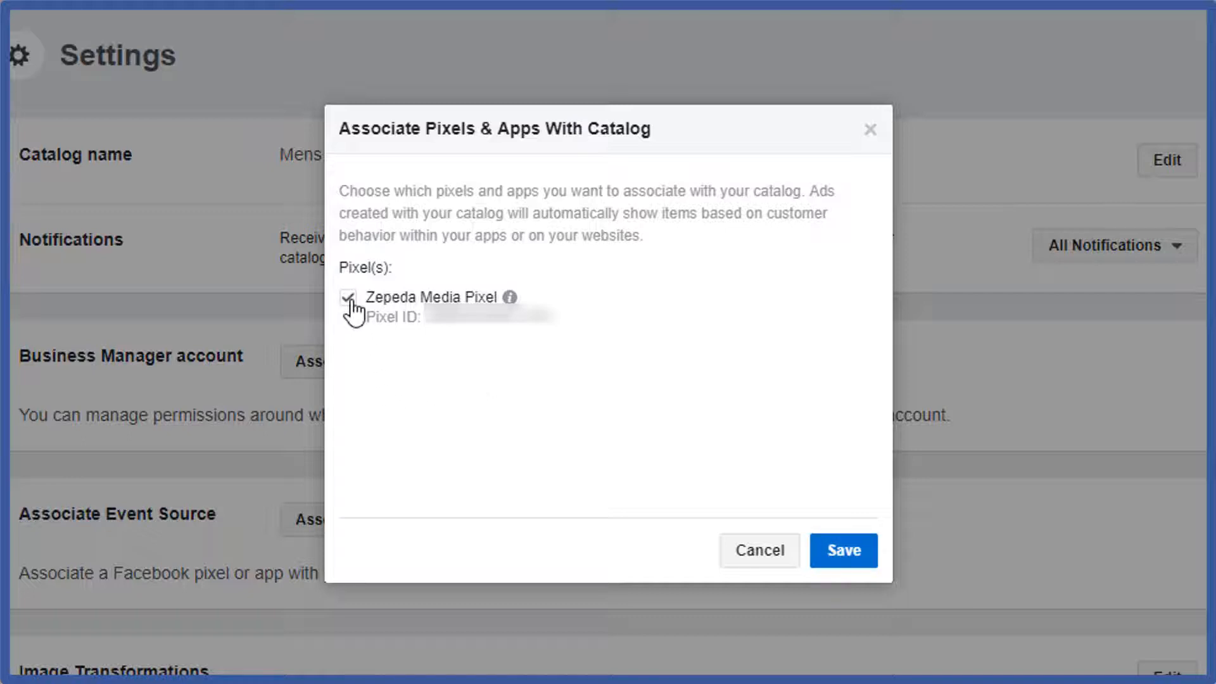
click(836, 550)
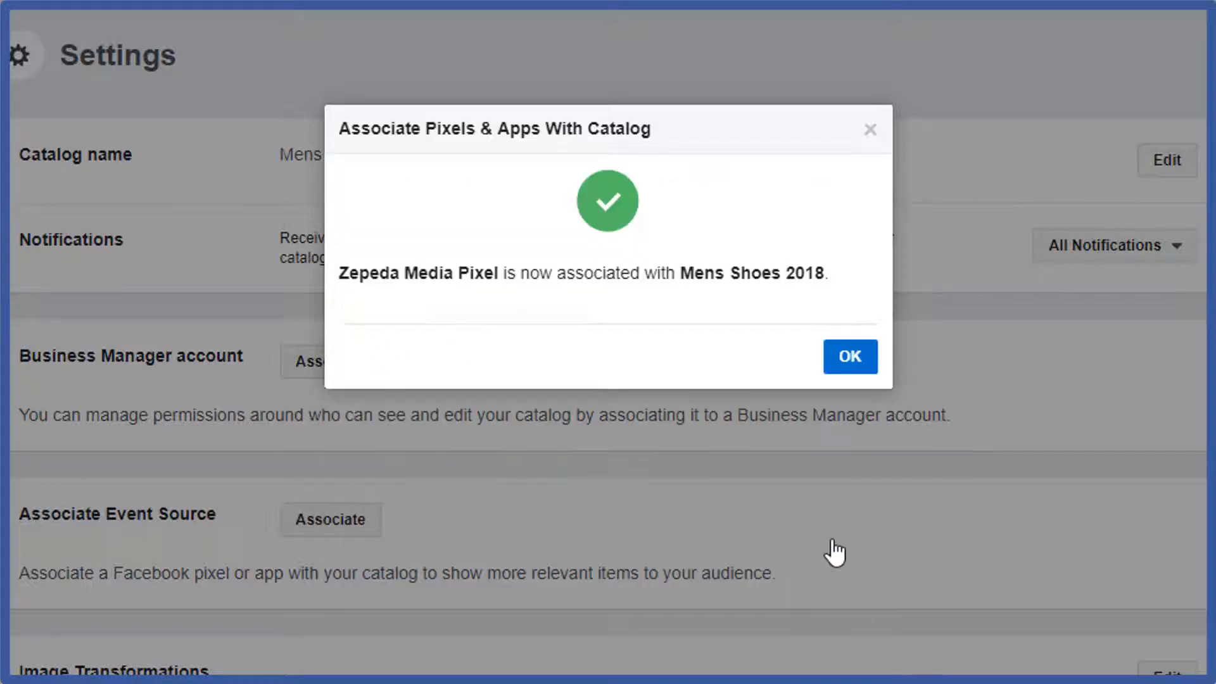
click(849, 358)
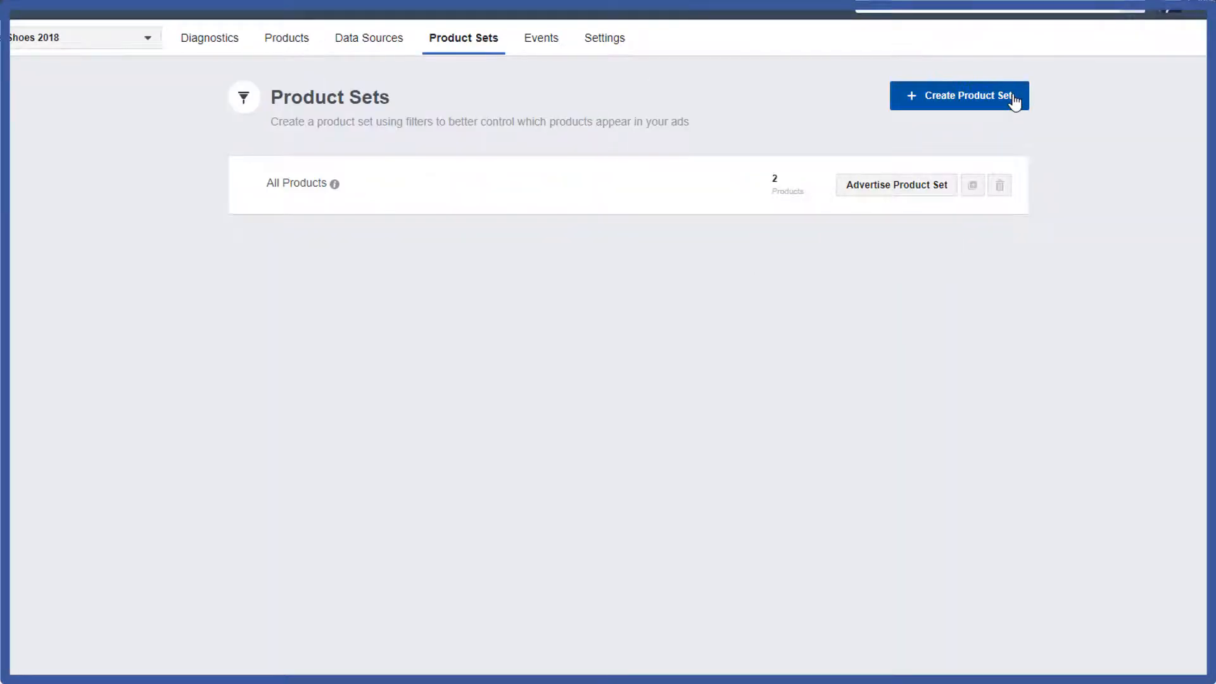
Step: Start a new product set in the Mens Shoes 2018 catalog and name it "All products"
click(1013, 101)
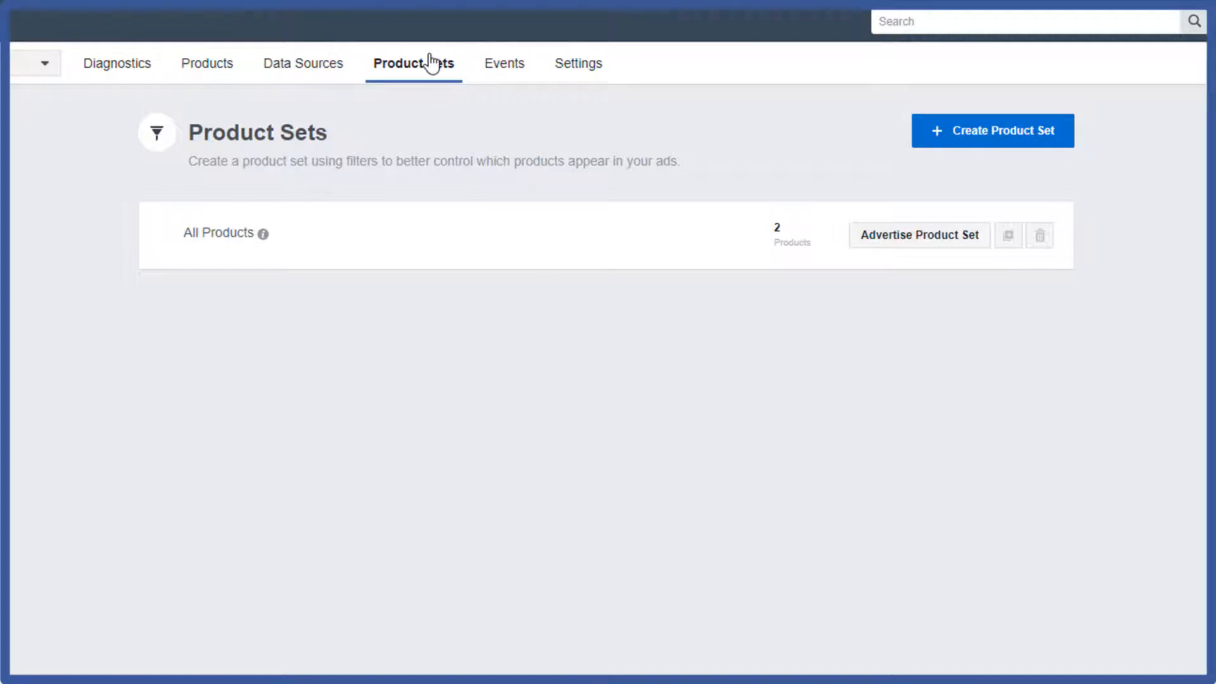
click(1043, 137)
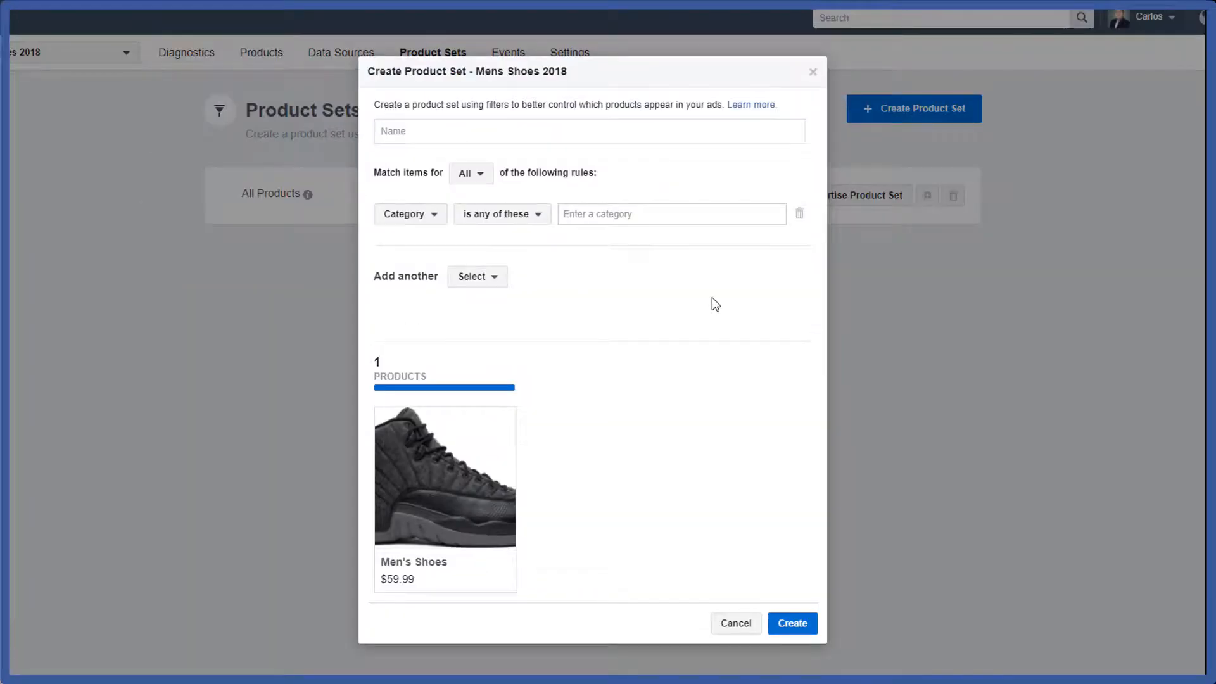
click(673, 132)
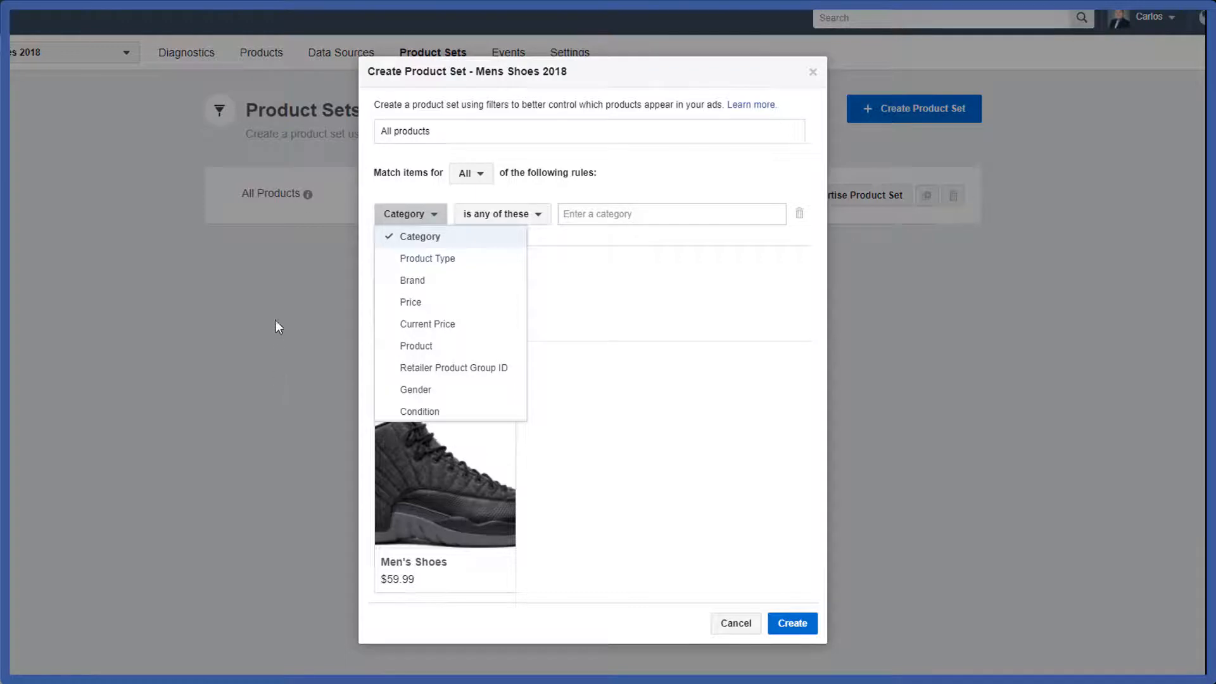
Step: Examine the attributes and matching conditions available for the product set's filter rule
click(540, 216)
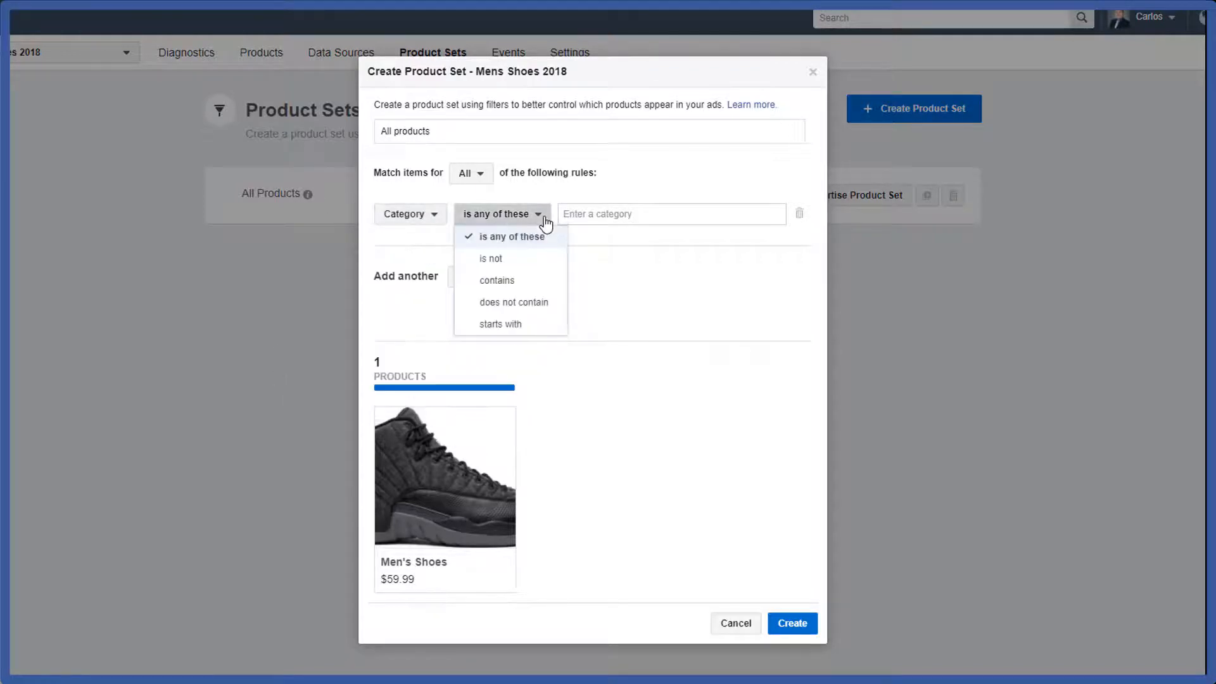
click(431, 215)
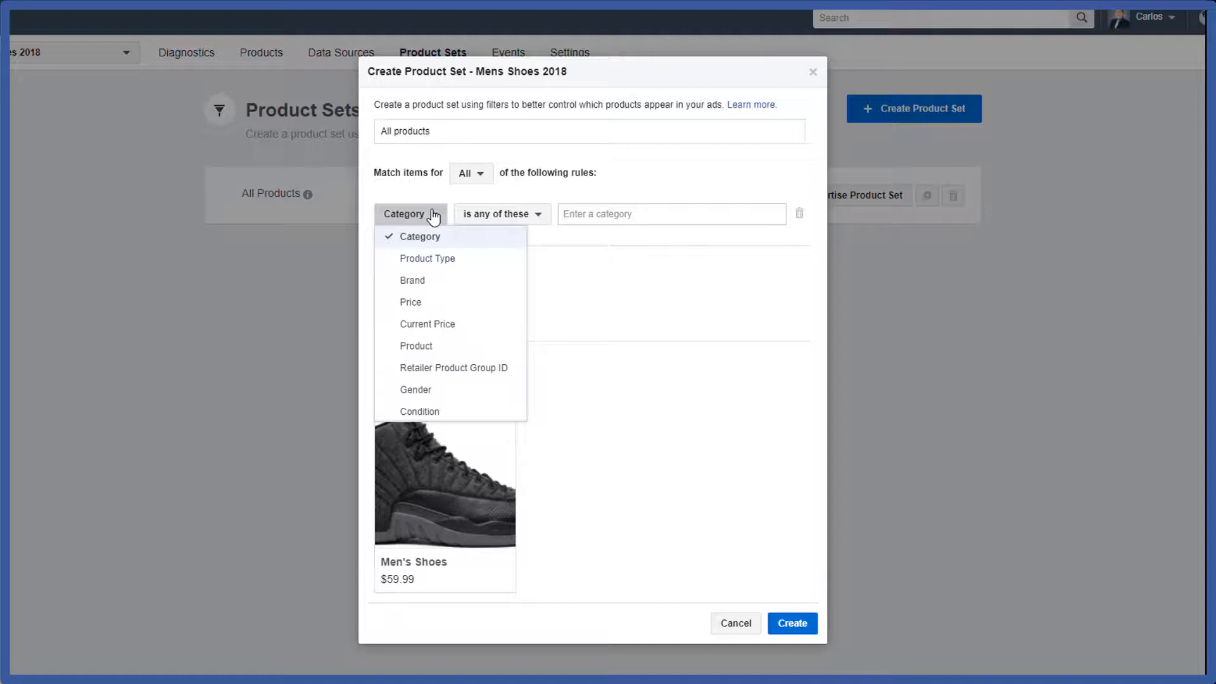
click(592, 284)
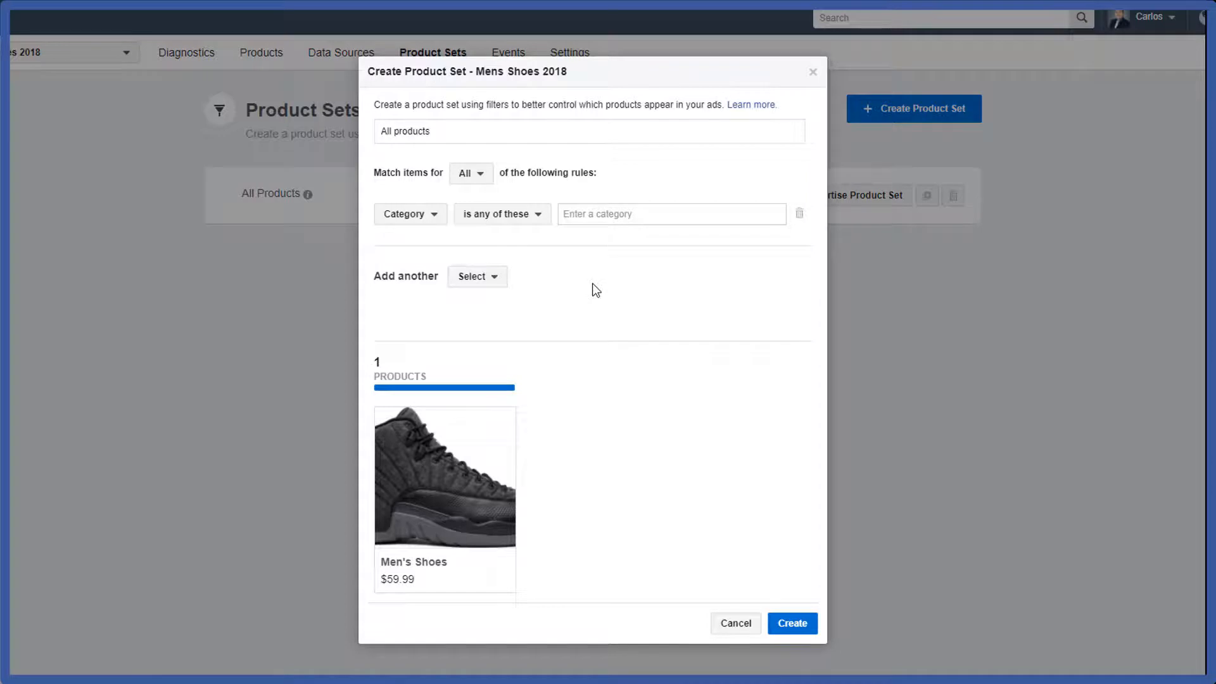
click(440, 216)
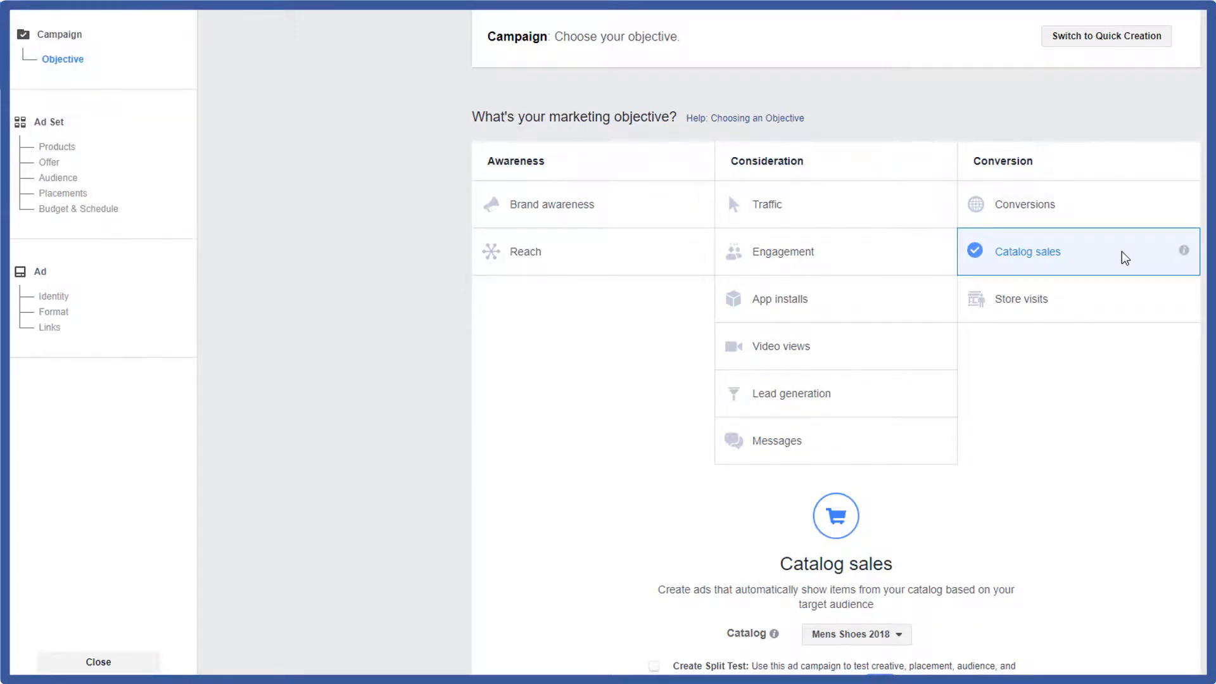
Step: Add 2018 to the name of the Catalog sales campaign for the Mens Shoes 2018 catalog and continue to the ad set
scroll(931, 445, down, 3)
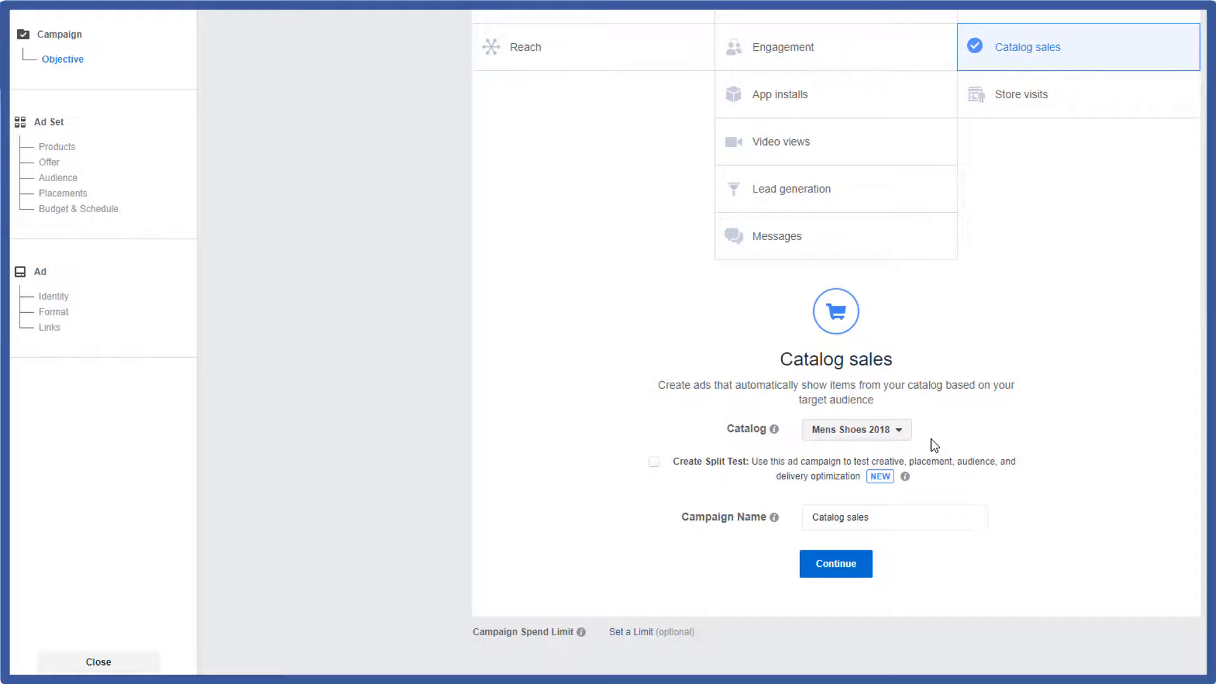
click(923, 519)
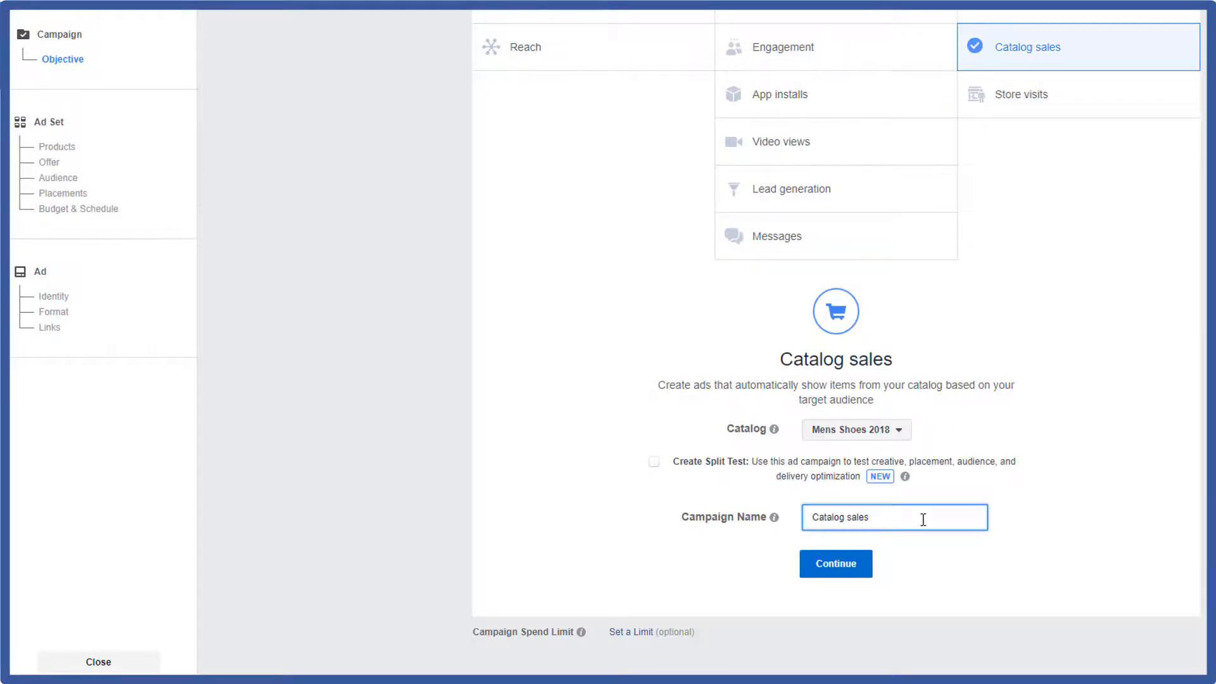
text(2018)
click(834, 565)
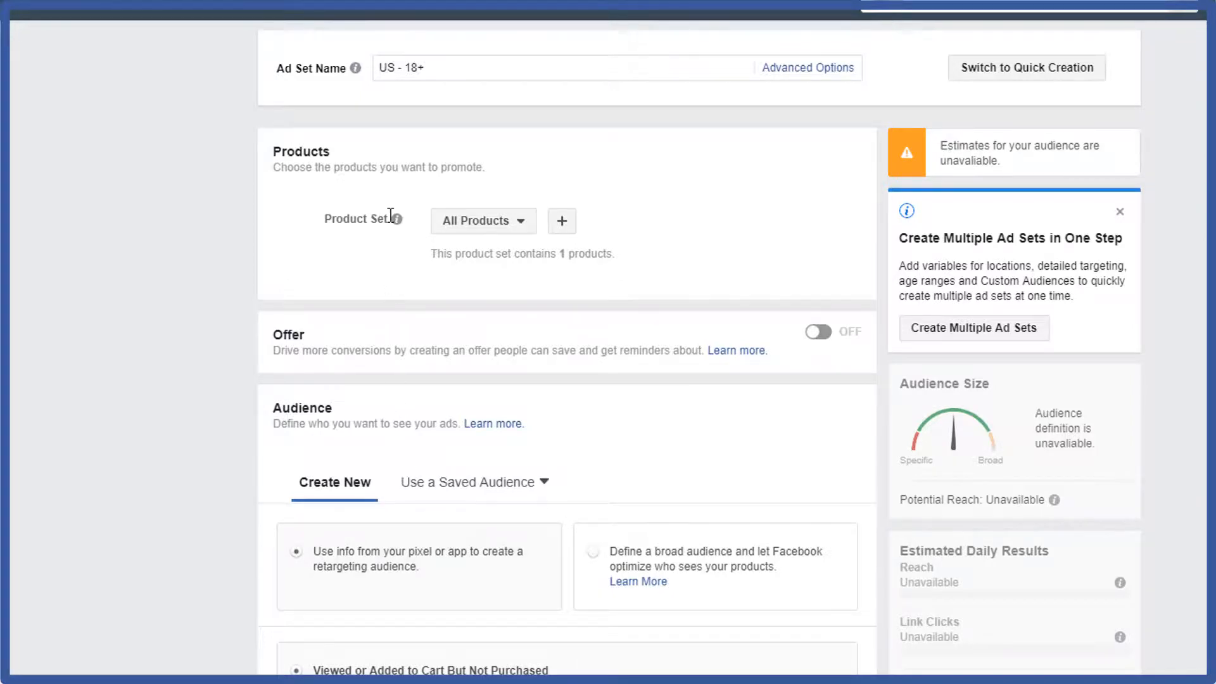
Step: Check which product sets can be promoted in the ad set, leaving All Products selected
click(525, 228)
click(526, 228)
scroll(555, 274, down, 6)
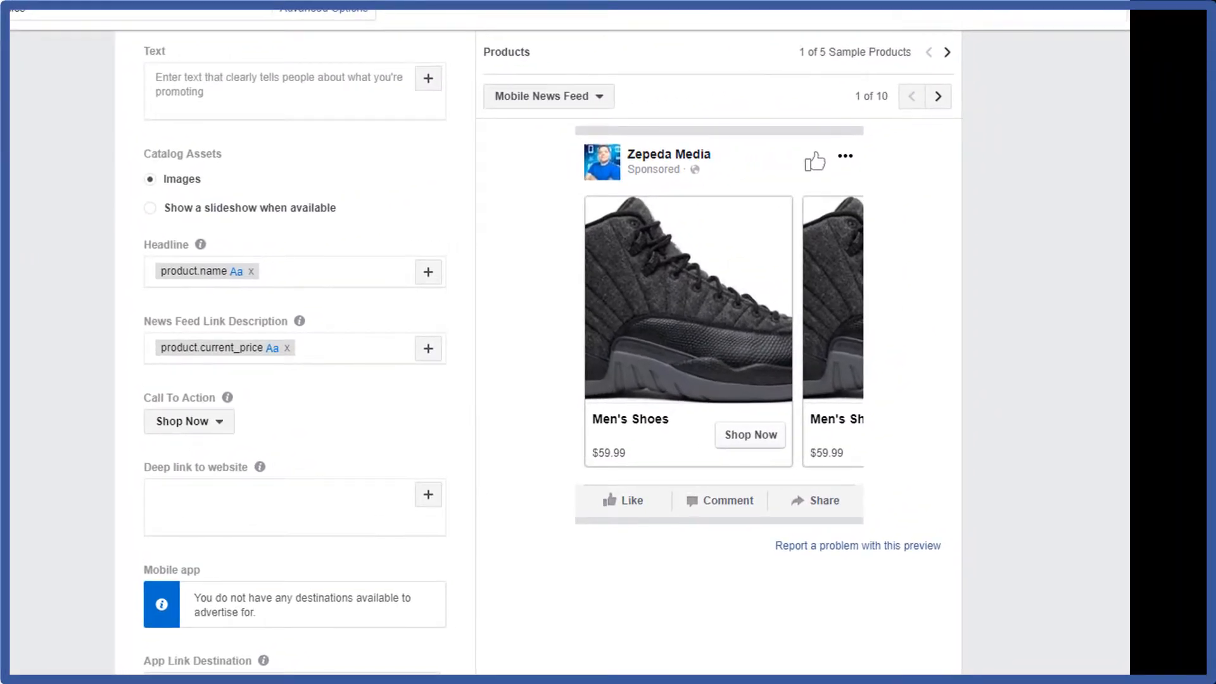
Step: Examine the ad's dynamic field options for Headline and News Feed Link Description, plus its link and conversion tracking settings
mouse_move(200, 244)
click(428, 274)
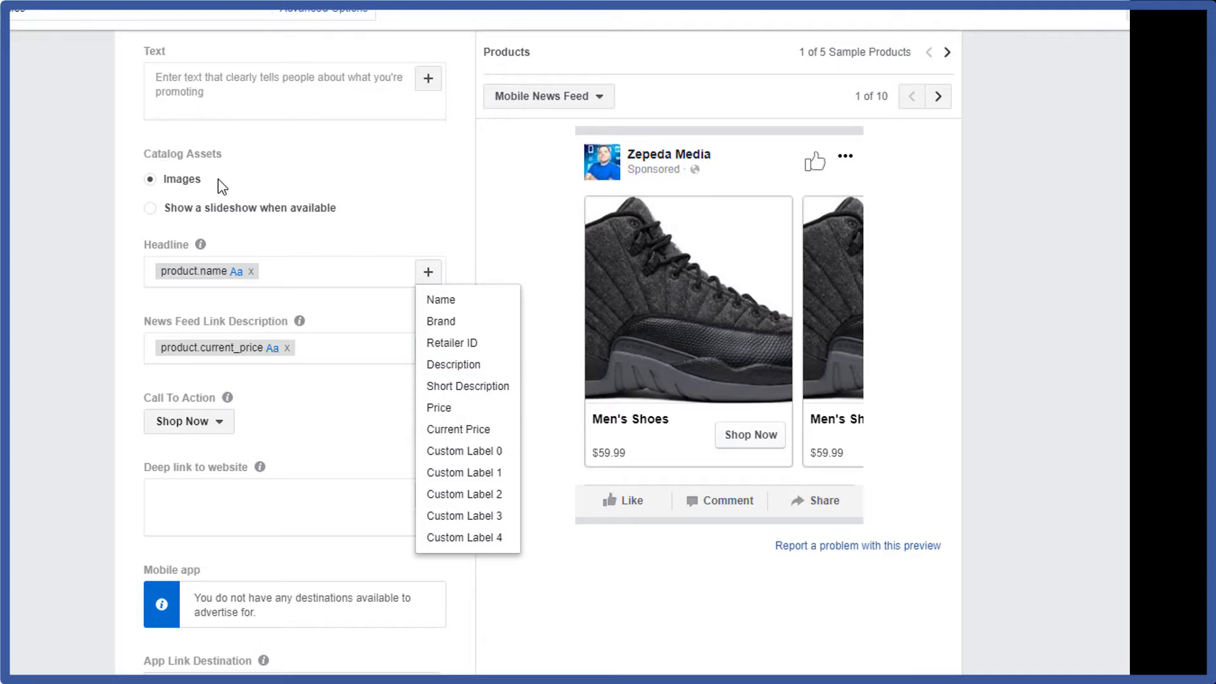
click(271, 355)
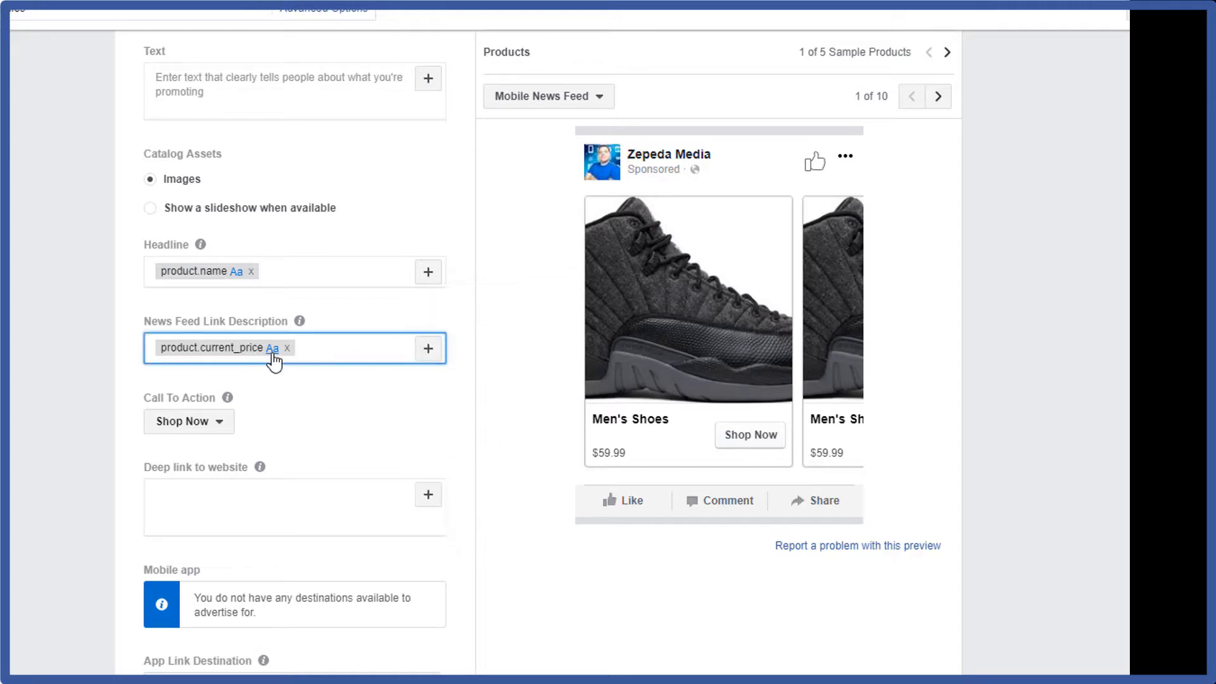
click(429, 355)
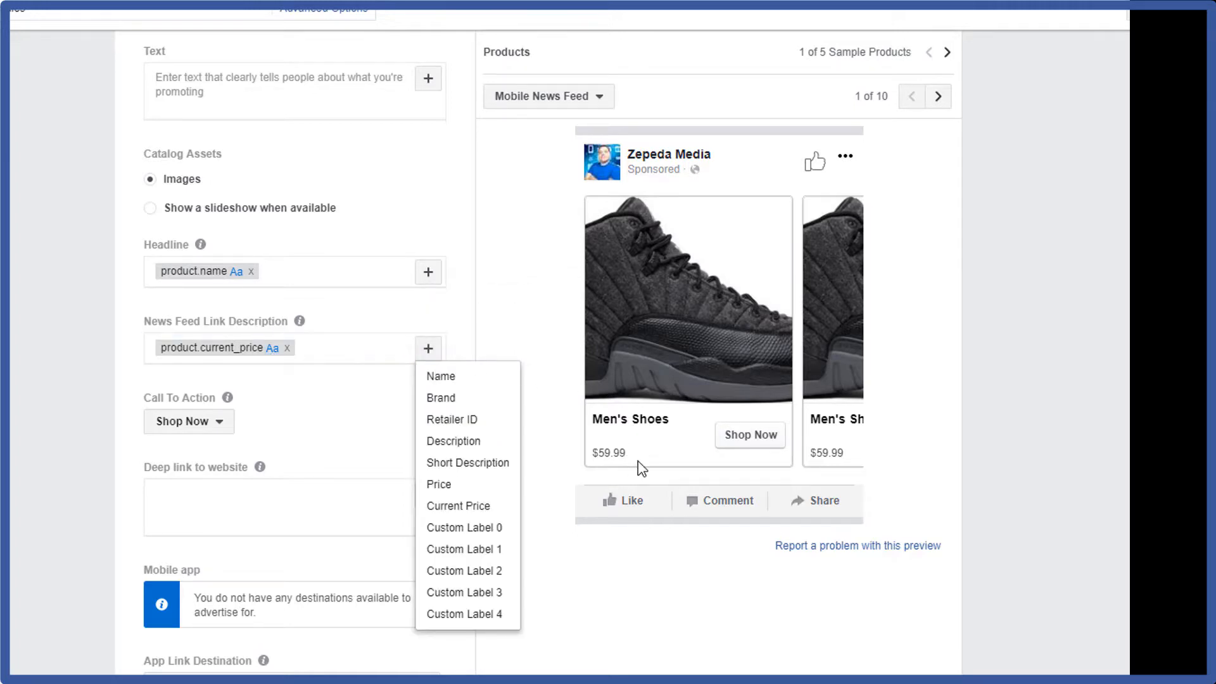
click(520, 309)
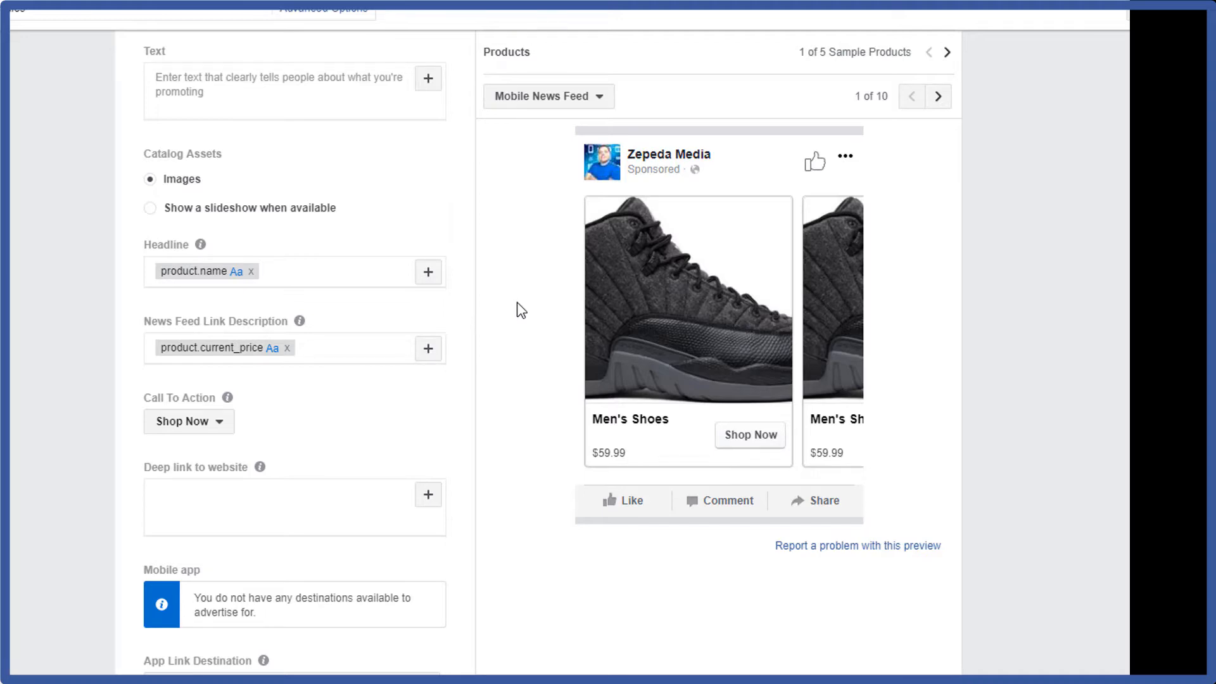
scroll(521, 310, down, 9)
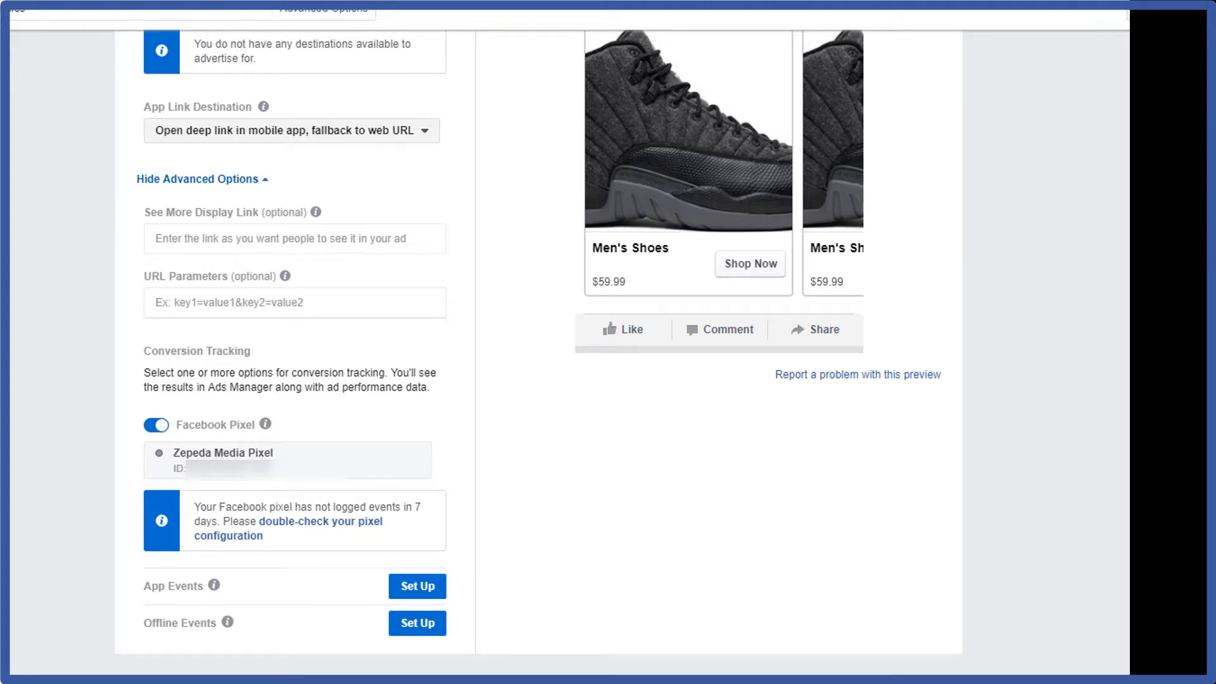
scroll(481, 403, up, 9)
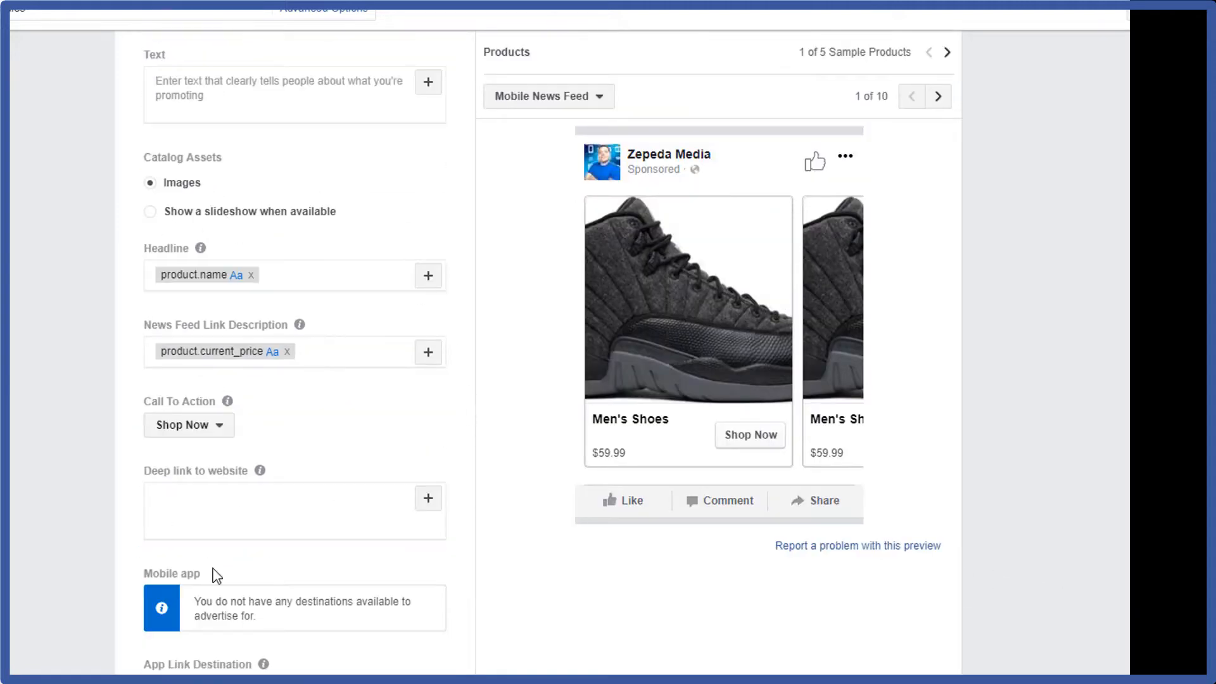